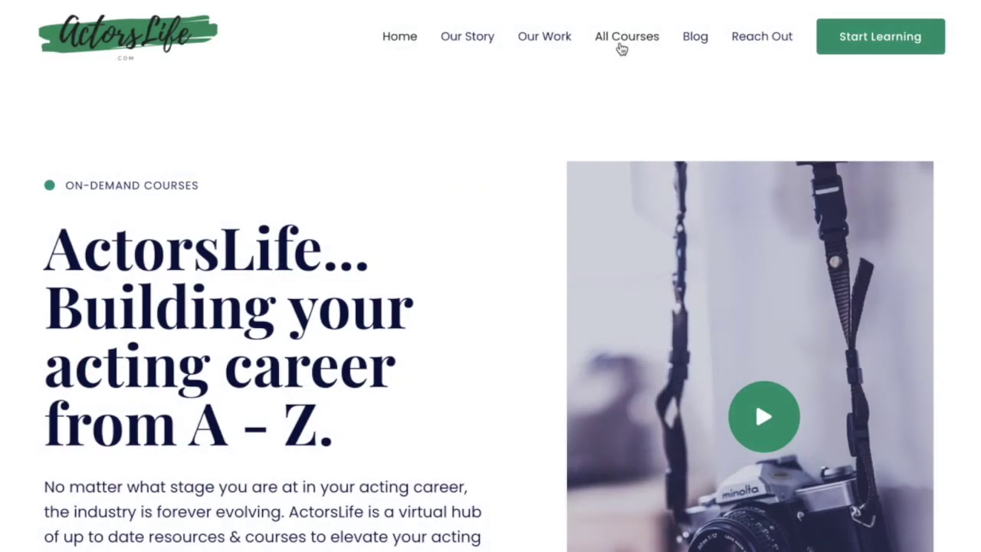
From All Courses' Featured Courses, view the 'How to create a WINNING self-tape!' course page.
{"action": "left_click", "coordinate": [621, 48]}
{"action": "scroll", "coordinate": [505, 274], "scroll_direction": "down", "scroll_amount": 3}
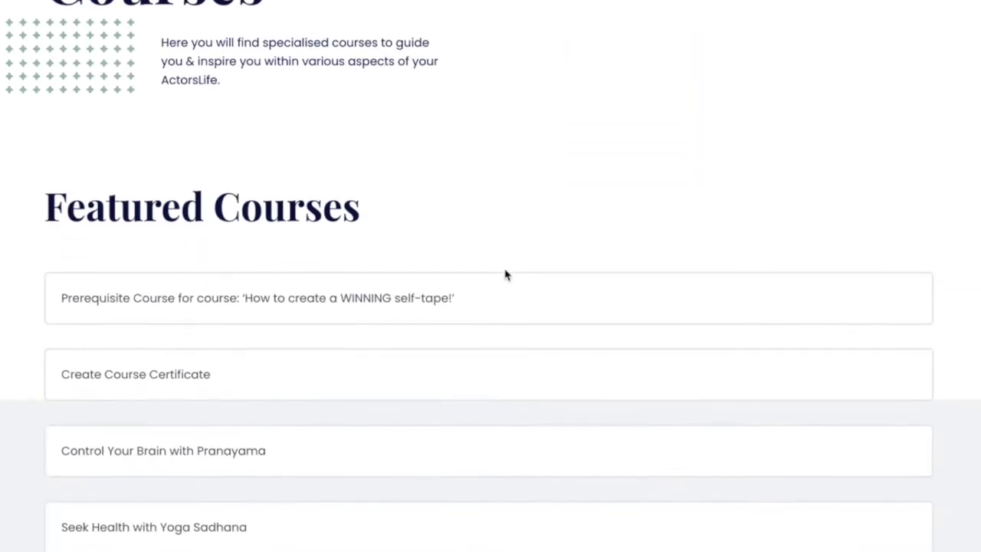
{"action": "scroll", "coordinate": [505, 274], "scroll_direction": "down", "scroll_amount": 4}
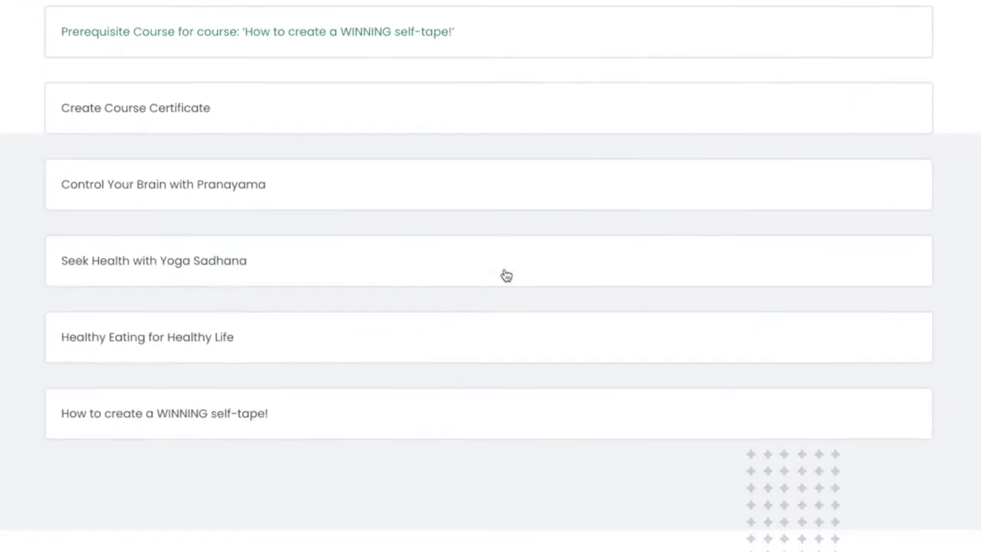
{"action": "left_click", "coordinate": [247, 421]}
{"action": "scroll", "coordinate": [247, 420], "scroll_direction": "down", "scroll_amount": 4}
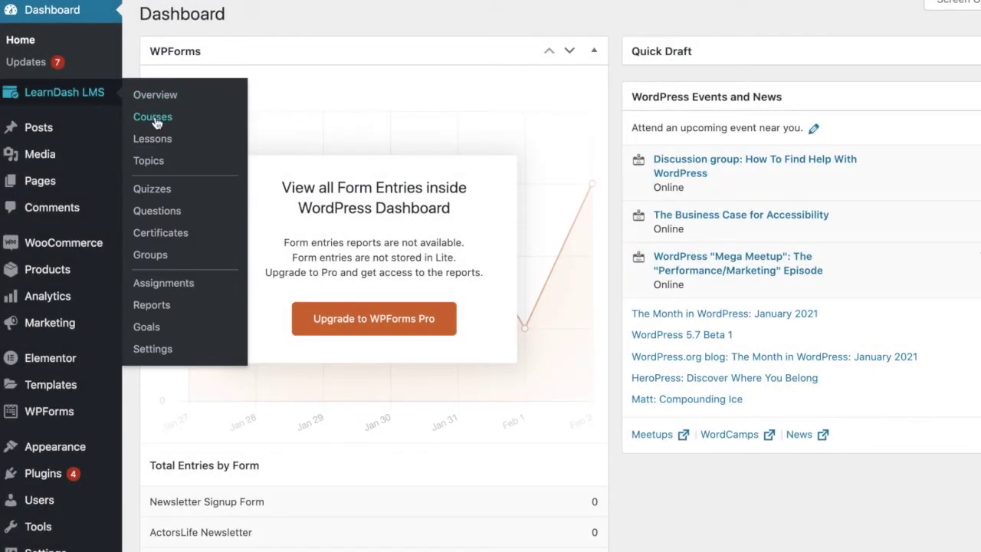
Set the LearnDash Goals progress circle colour to purple.
{"action": "left_click", "coordinate": [146, 327]}
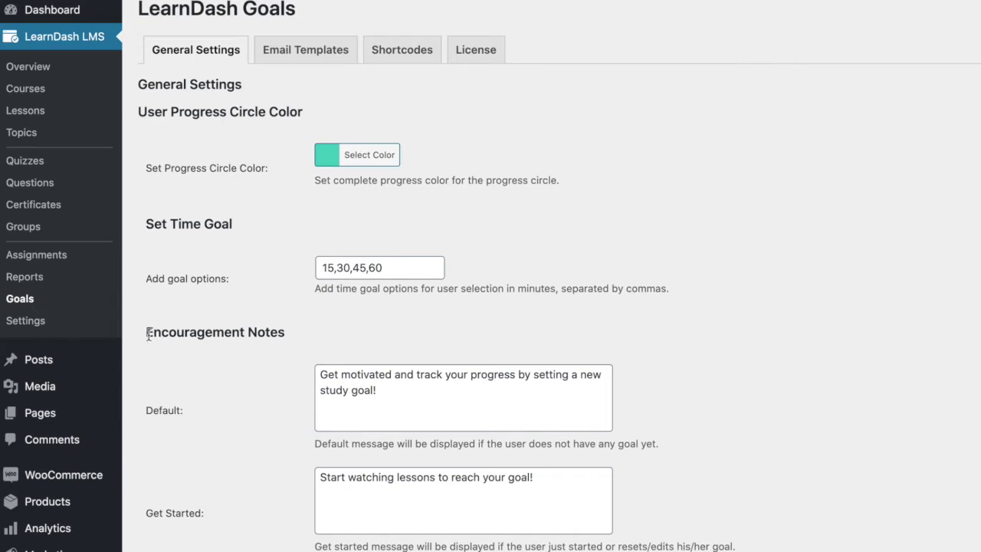
{"action": "scroll", "coordinate": [135, 383], "scroll_direction": "down", "scroll_amount": 3}
{"action": "scroll", "coordinate": [136, 383], "scroll_direction": "down", "scroll_amount": 3}
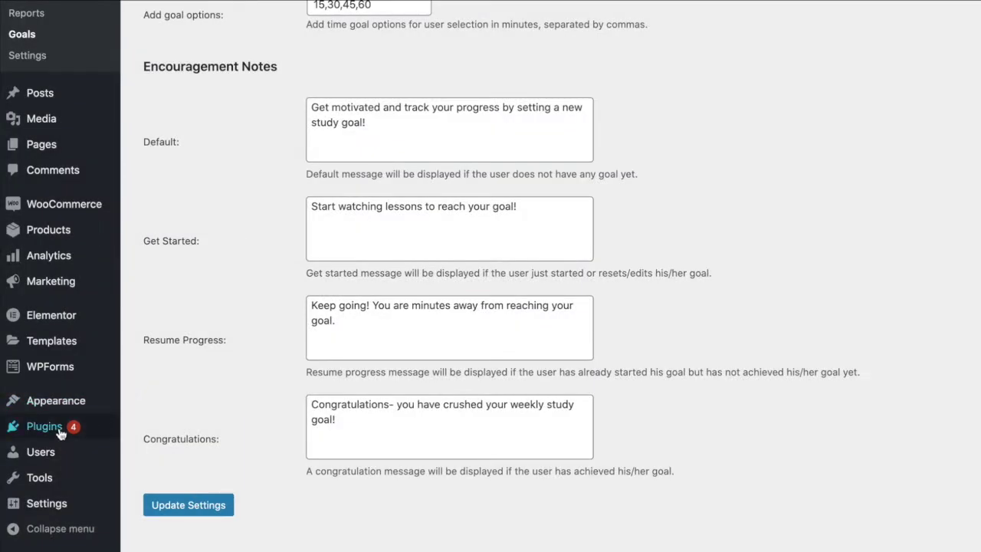
{"action": "mouse_move", "coordinate": [59, 437]}
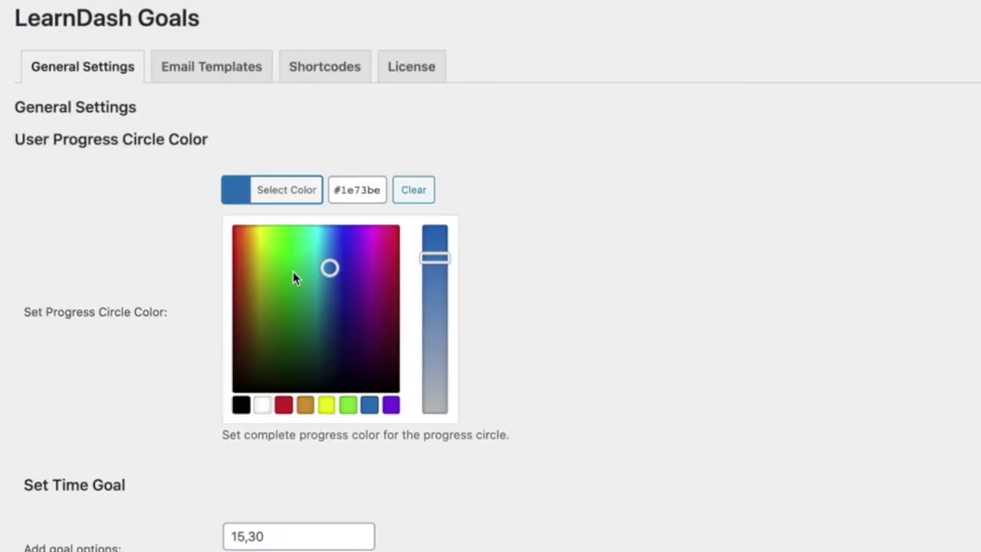
{"action": "left_click", "coordinate": [391, 406]}
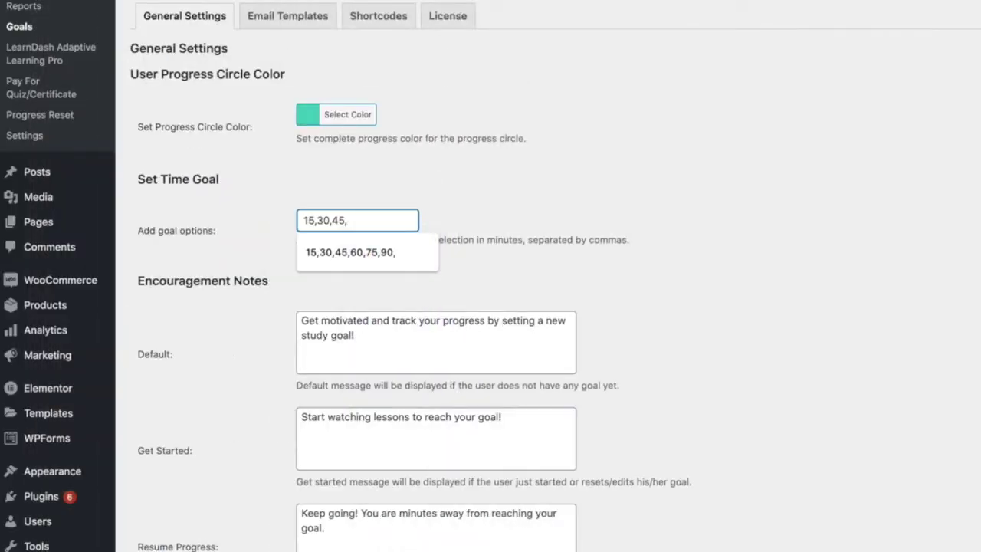
Complete the goal options as 15,30,45,60 and save the goal settings.
{"action": "type", "text": "60"}
{"action": "left_click", "coordinate": [483, 179]}
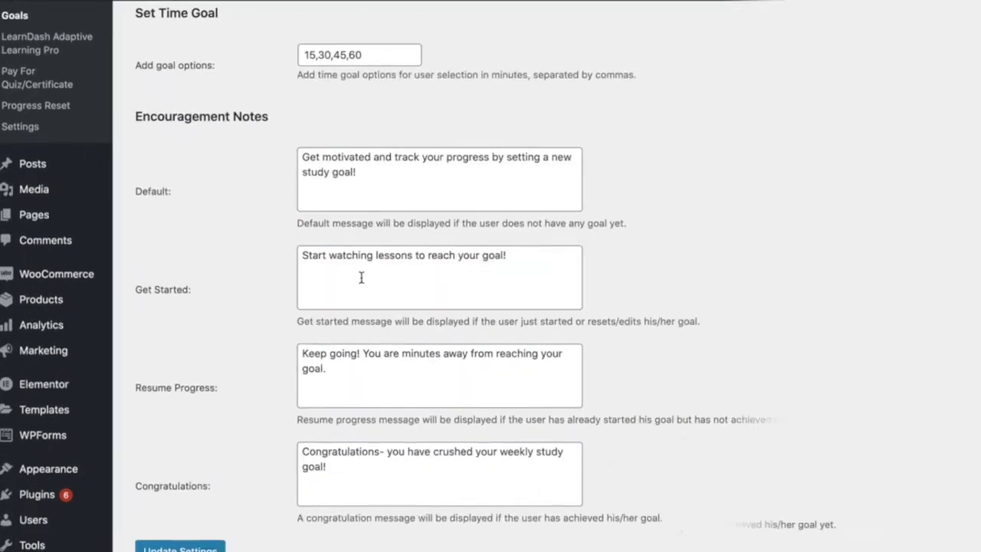
{"action": "scroll", "coordinate": [361, 277], "scroll_direction": "down", "scroll_amount": 1}
{"action": "left_click", "coordinate": [162, 506]}
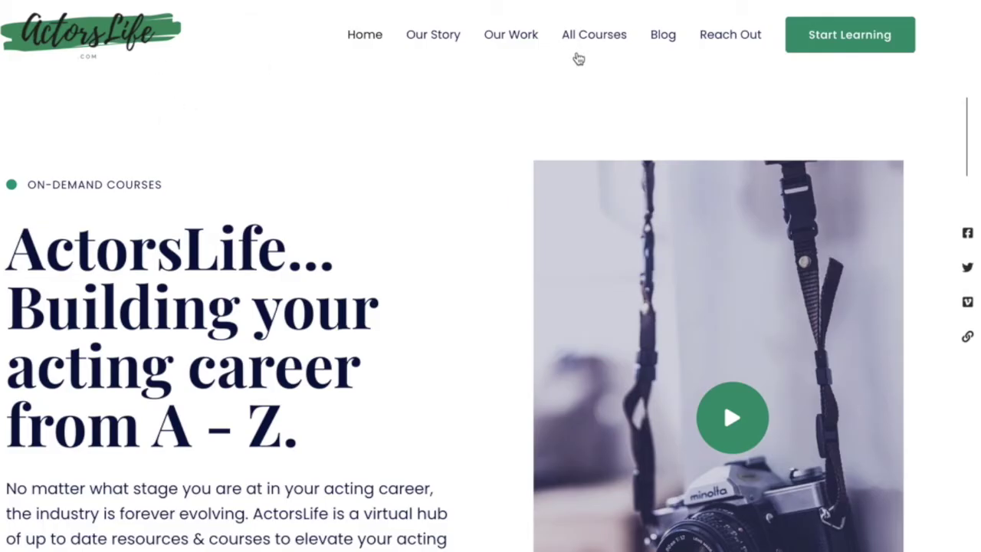
View the self-tape course's Weekly Goal card (0/60 min) and select the weekly goal shortcode.
{"action": "left_click", "coordinate": [618, 40]}
{"action": "scroll", "coordinate": [370, 305], "scroll_direction": "down", "scroll_amount": 4}
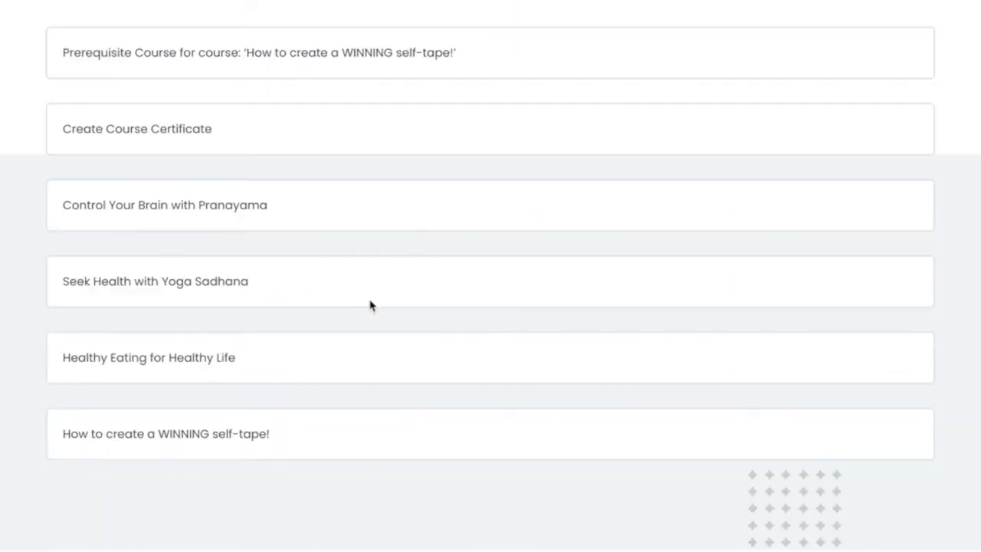
{"action": "left_click", "coordinate": [220, 439]}
{"action": "scroll", "coordinate": [779, 161], "scroll_direction": "down", "scroll_amount": 7}
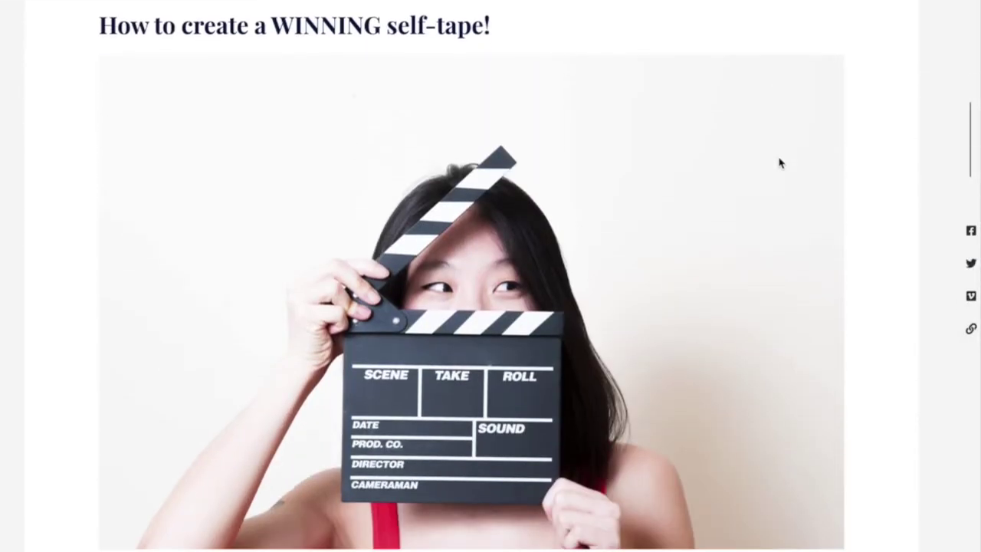
{"action": "scroll", "coordinate": [778, 162], "scroll_direction": "down", "scroll_amount": 3}
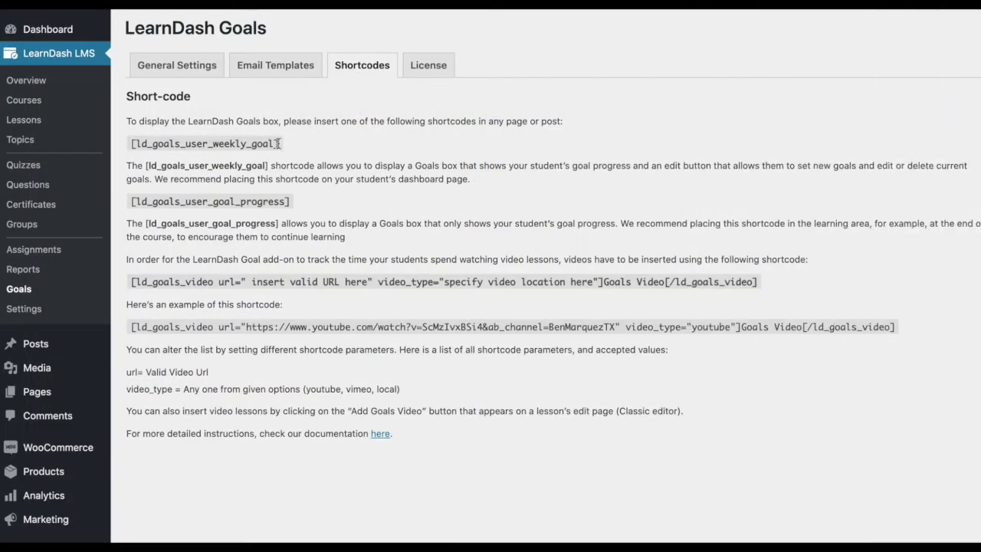
{"action": "left_click_drag", "start_coordinate": [278, 143], "coordinate": [130, 143]}
{"action": "key", "text": "ctrl+c"}
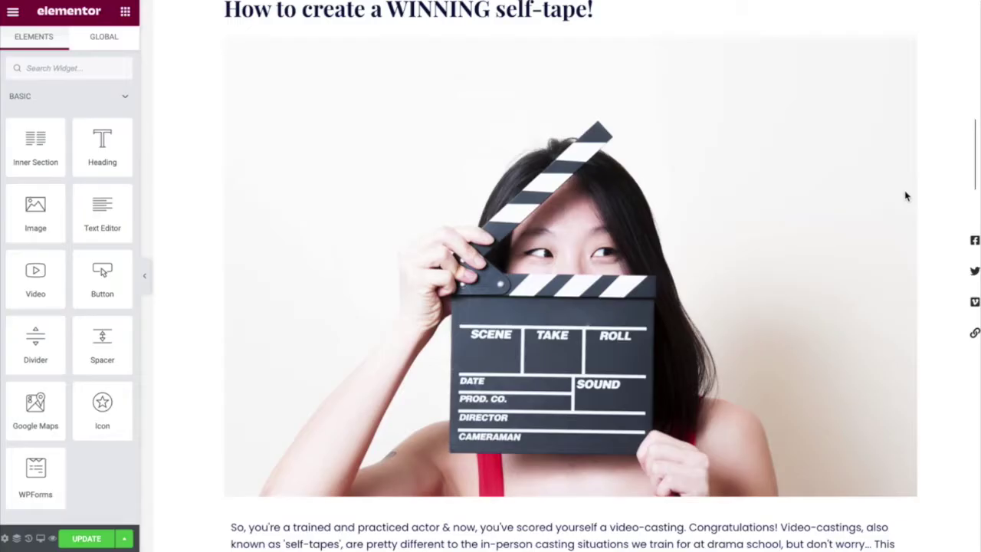
Add an Elementor Shortcode widget below the course description containing [ld_goals_user_weekly_goal].
{"action": "scroll", "coordinate": [904, 192], "scroll_direction": "down", "scroll_amount": 6}
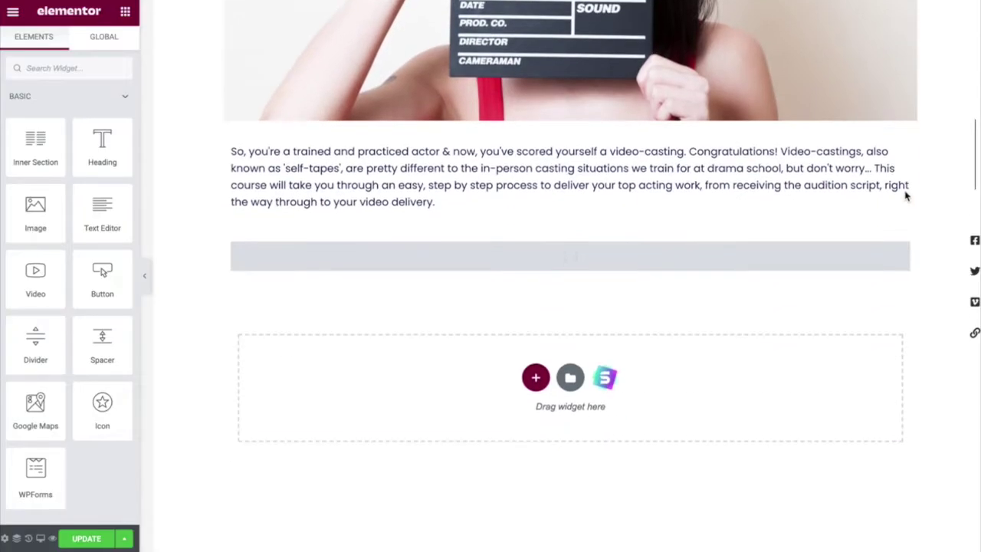
{"action": "left_click", "coordinate": [23, 74]}
{"action": "type", "text": "short"}
{"action": "left_click_drag", "start_coordinate": [36, 111], "coordinate": [501, 287]}
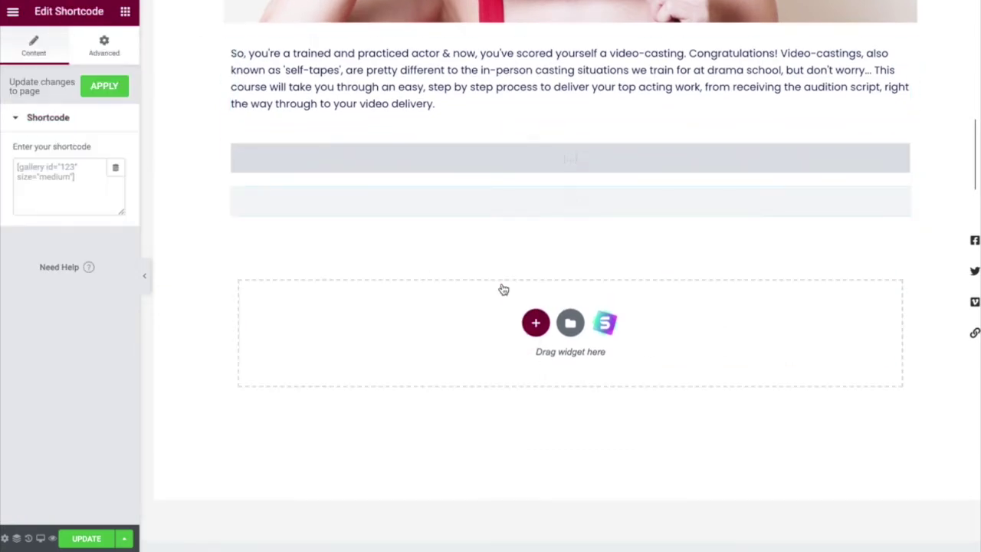
{"action": "left_click", "coordinate": [22, 193]}
{"action": "key", "text": "ctrl+v"}
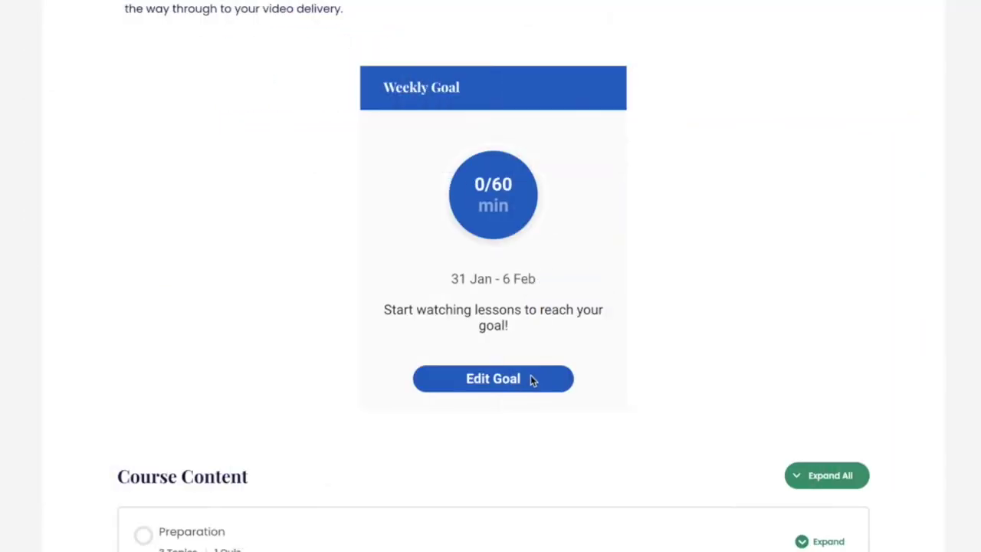
{"action": "left_click", "coordinate": [501, 383]}
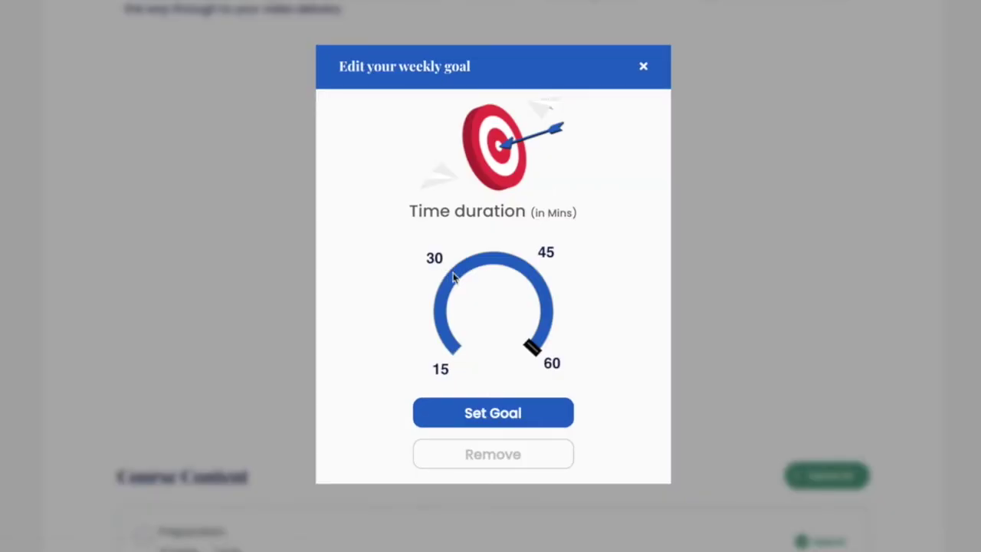
Save a 30-minute weekly goal, then change the weekly goal to 45 minutes.
{"action": "left_click", "coordinate": [450, 272]}
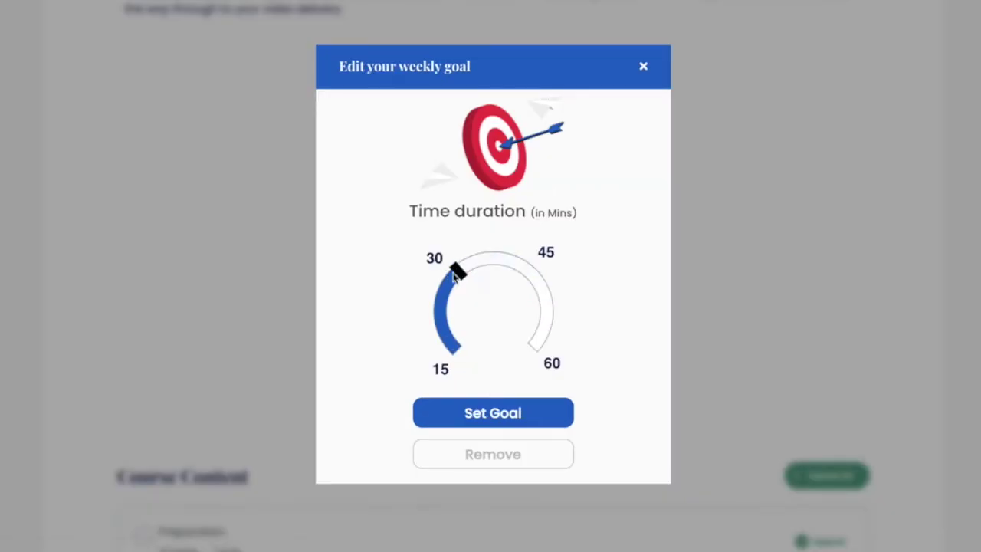
{"action": "left_click", "coordinate": [512, 414]}
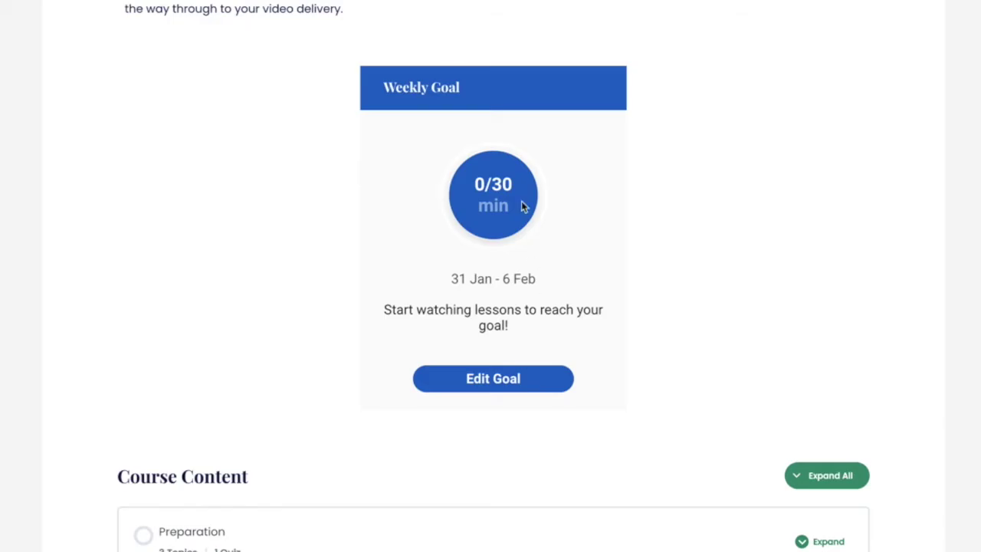
{"action": "left_click", "coordinate": [499, 383]}
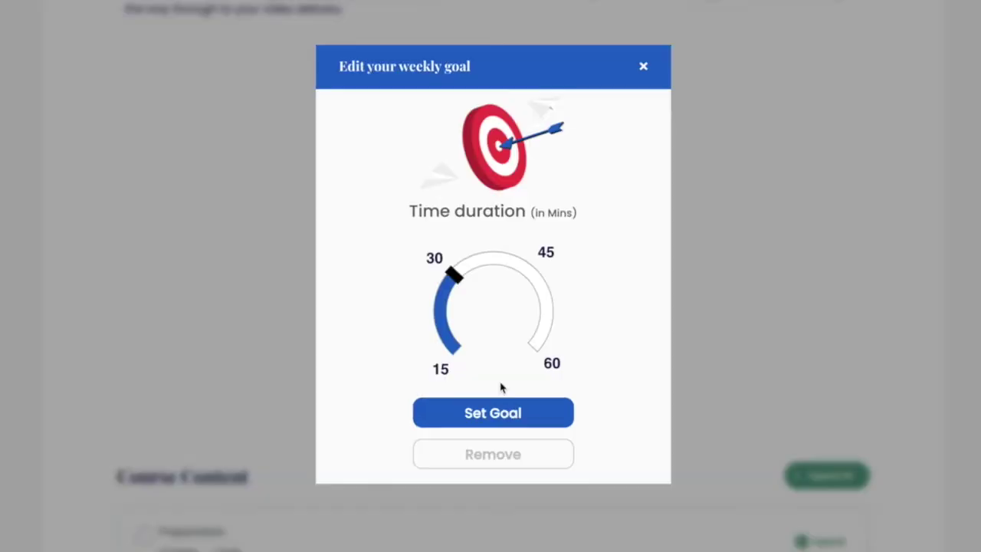
{"action": "left_click", "coordinate": [532, 278]}
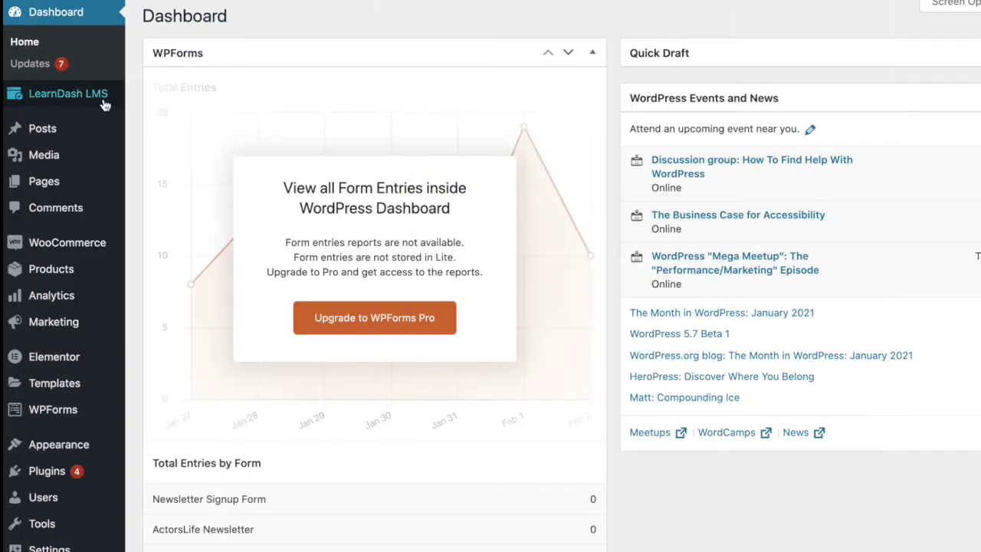
Insert a goals video named 'Acting for Selftapes' with the pasted YouTube URL into Line Learning.
{"action": "mouse_move", "coordinate": [108, 102]}
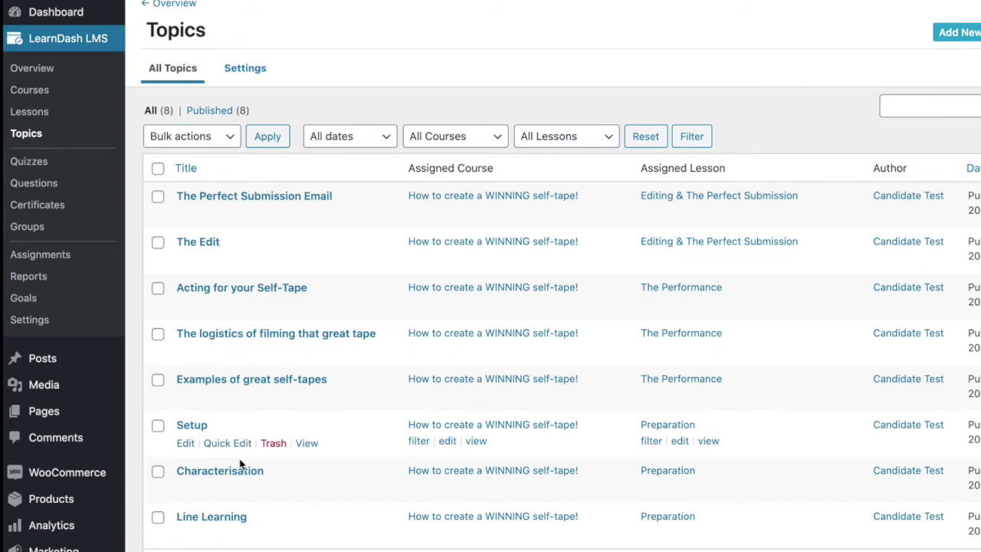
{"action": "left_click", "coordinate": [228, 518]}
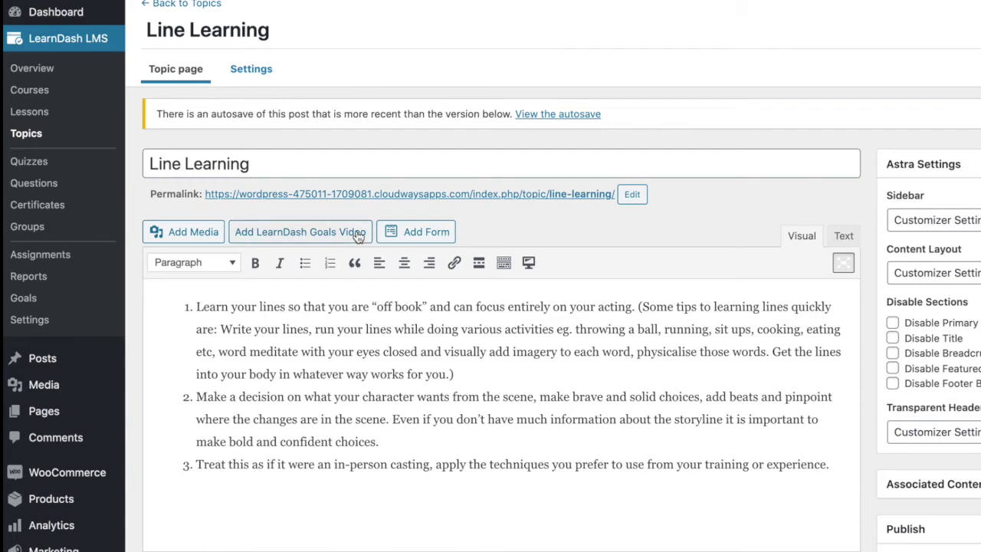
{"action": "left_click", "coordinate": [358, 232]}
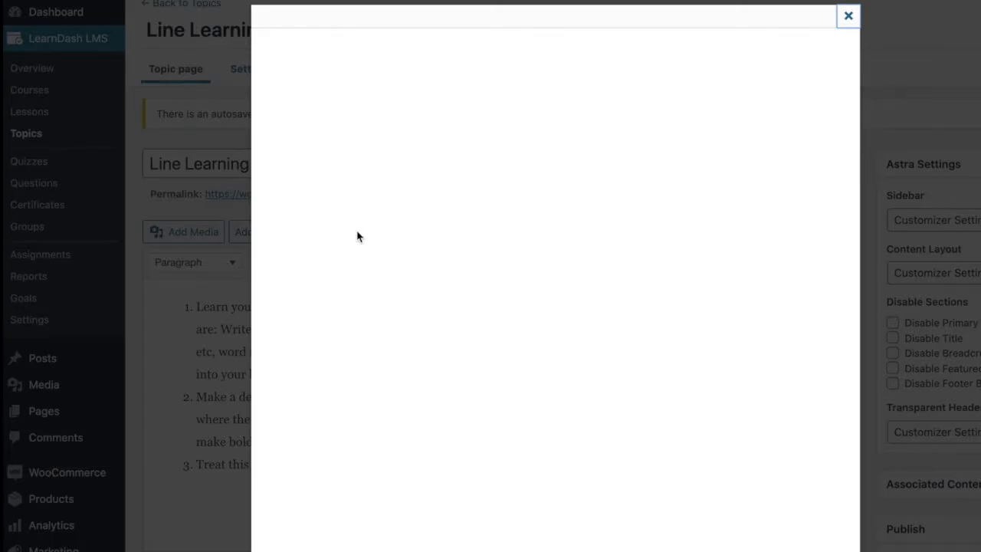
{"action": "left_click", "coordinate": [411, 116]}
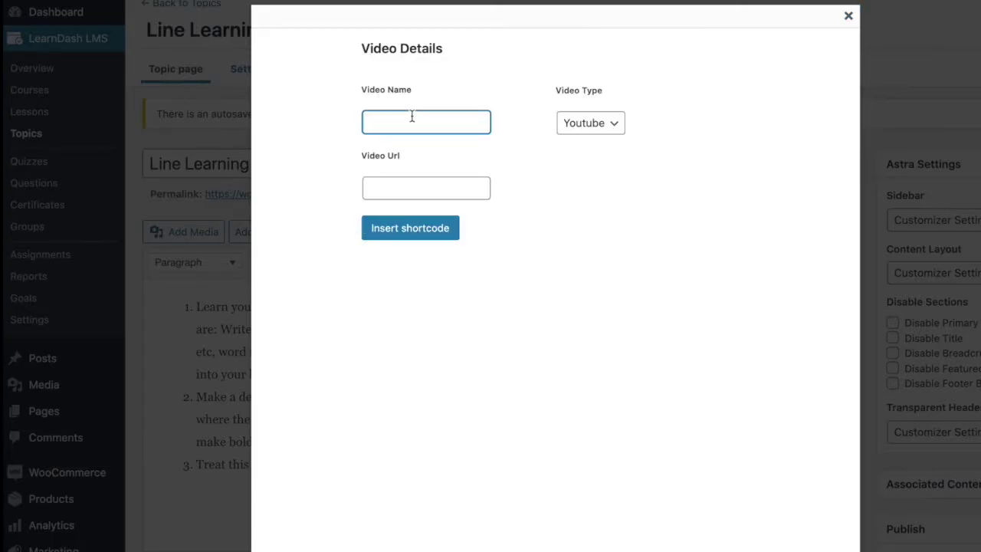
{"action": "type", "text": "Acting for Selftapes"}
{"action": "left_click", "coordinate": [413, 186]}
{"action": "key", "text": "ctrl+v"}
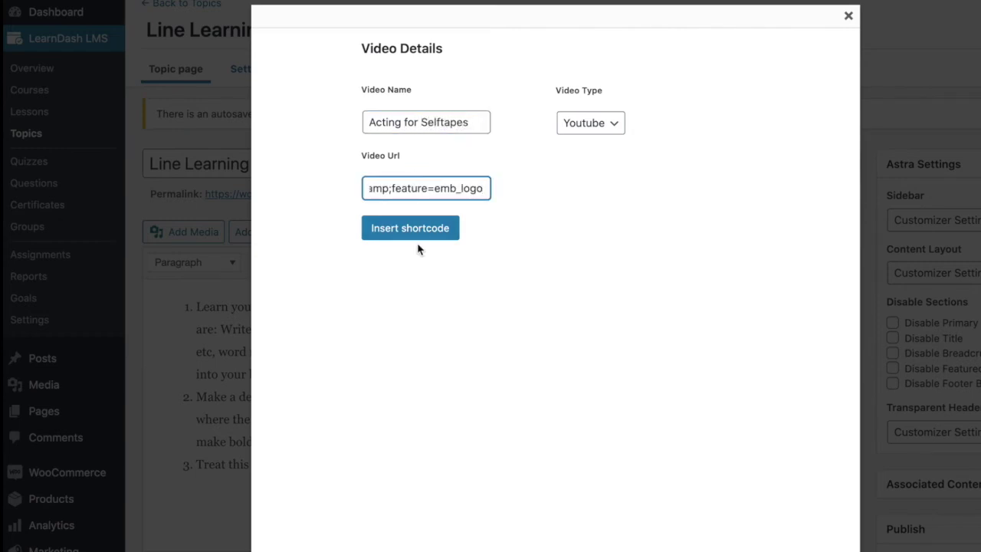
{"action": "left_click", "coordinate": [421, 236]}
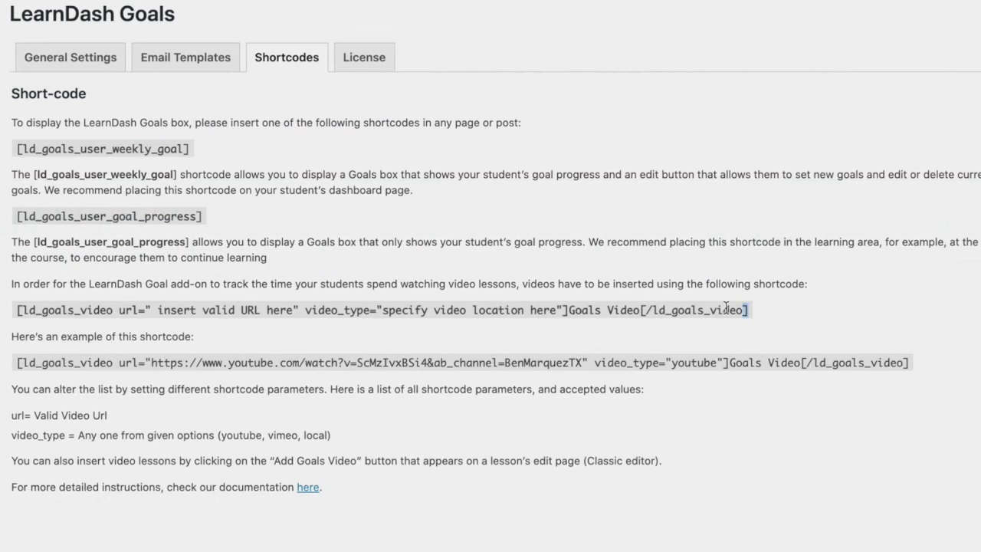
Check the ld_goals_video shortcode, preview the Line Learning topic, then go to Goals email settings.
{"action": "left_click_drag", "start_coordinate": [748, 312], "coordinate": [12, 311]}
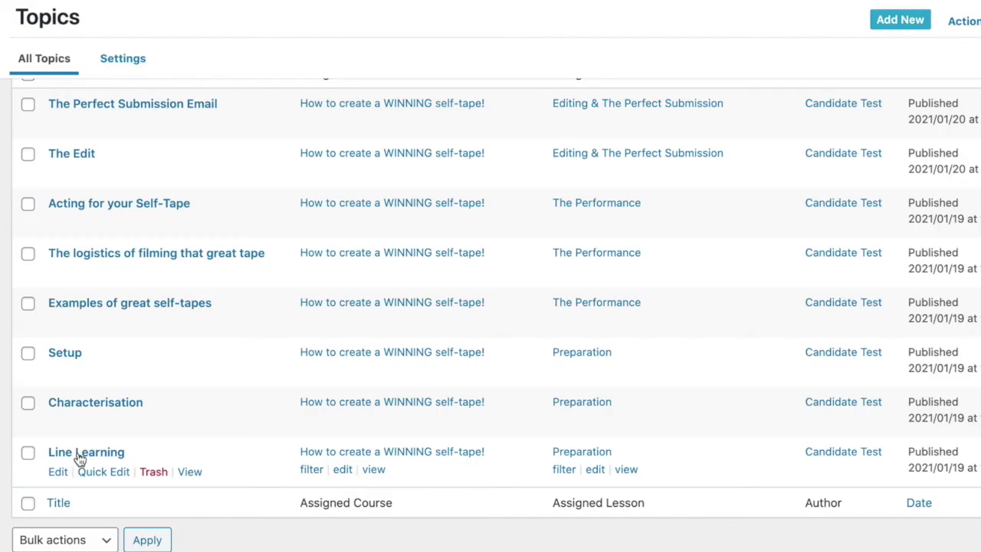
{"action": "left_click", "coordinate": [80, 453]}
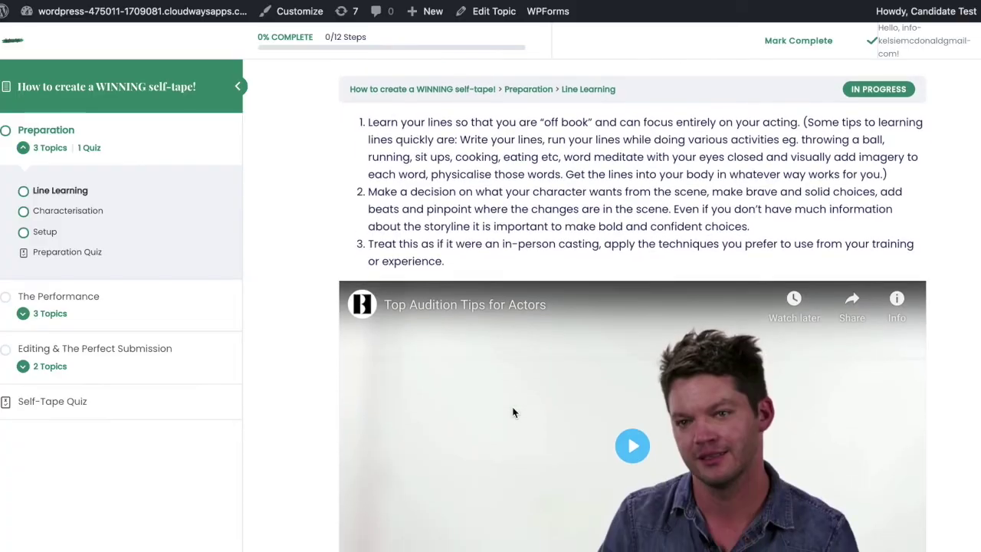
{"action": "scroll", "coordinate": [634, 307], "scroll_direction": "down", "scroll_amount": 2}
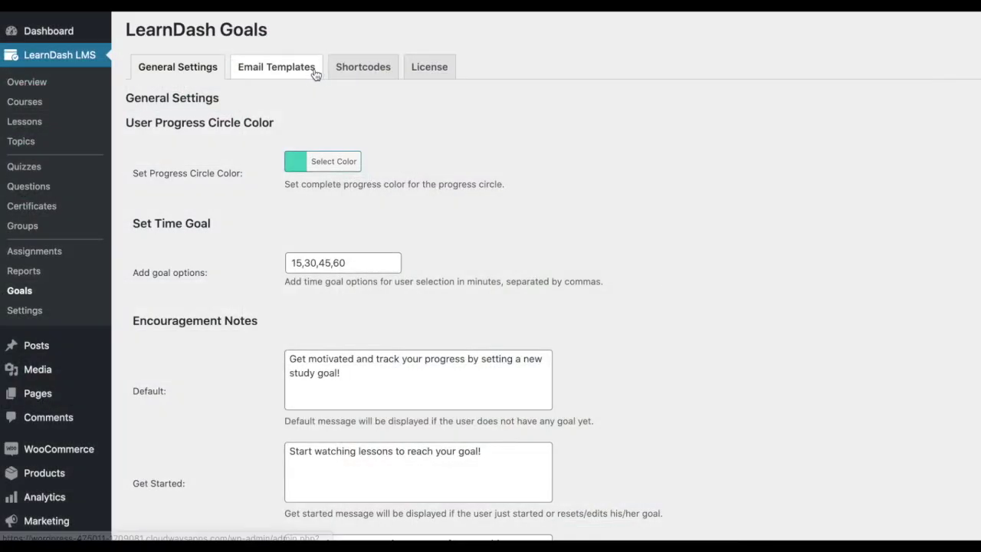
{"action": "left_click", "coordinate": [315, 74]}
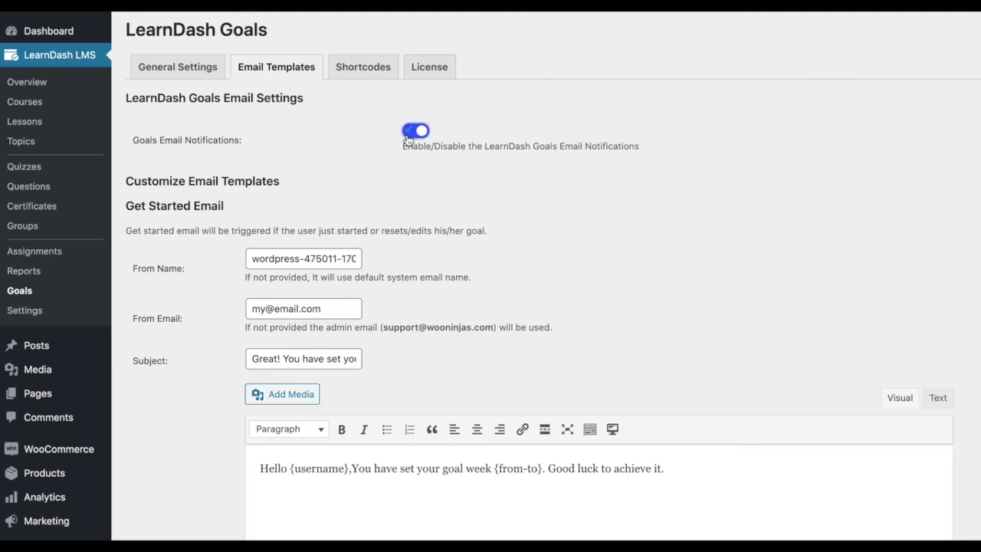
Toggle Goals Email Notifications off and back on, and highlight the Get Started Email heading.
{"action": "left_click", "coordinate": [414, 133]}
{"action": "left_click", "coordinate": [423, 133]}
{"action": "left_click_drag", "start_coordinate": [125, 205], "coordinate": [228, 212]}
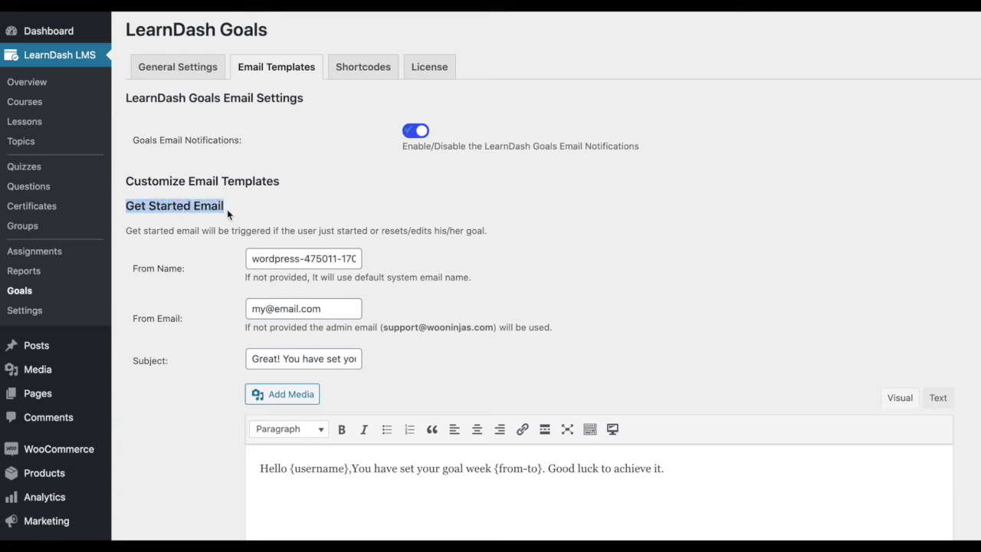
Review the Congratulations Email template for users who achieved their weekly learning goal.
{"action": "scroll", "coordinate": [176, 453], "scroll_direction": "down", "scroll_amount": 6}
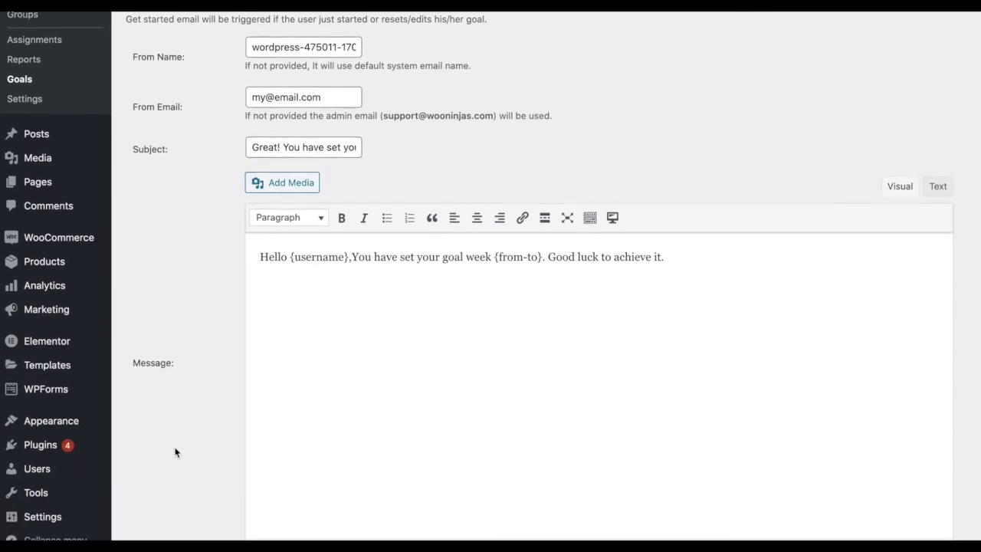
{"action": "scroll", "coordinate": [176, 452], "scroll_direction": "down", "scroll_amount": 4}
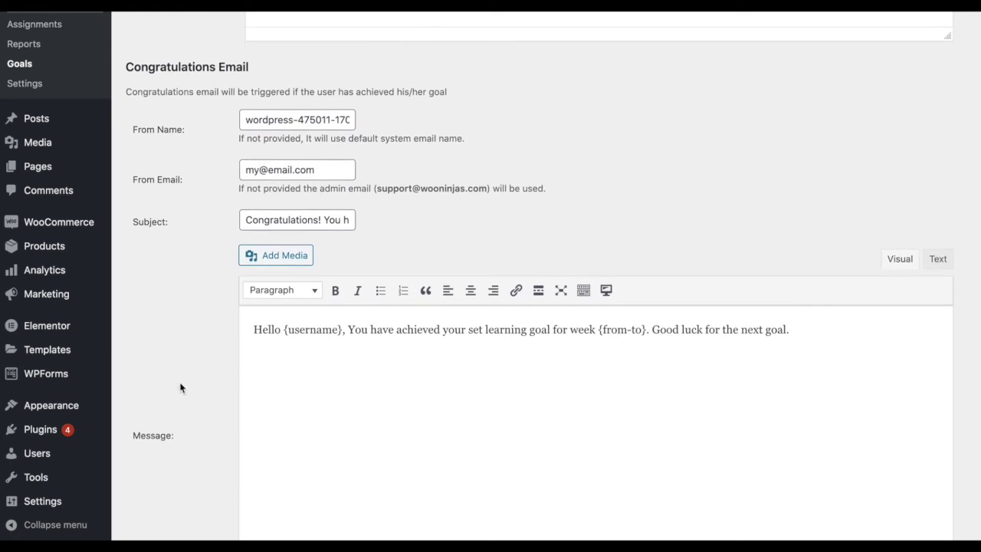
{"action": "left_click_drag", "start_coordinate": [126, 67], "coordinate": [250, 72]}
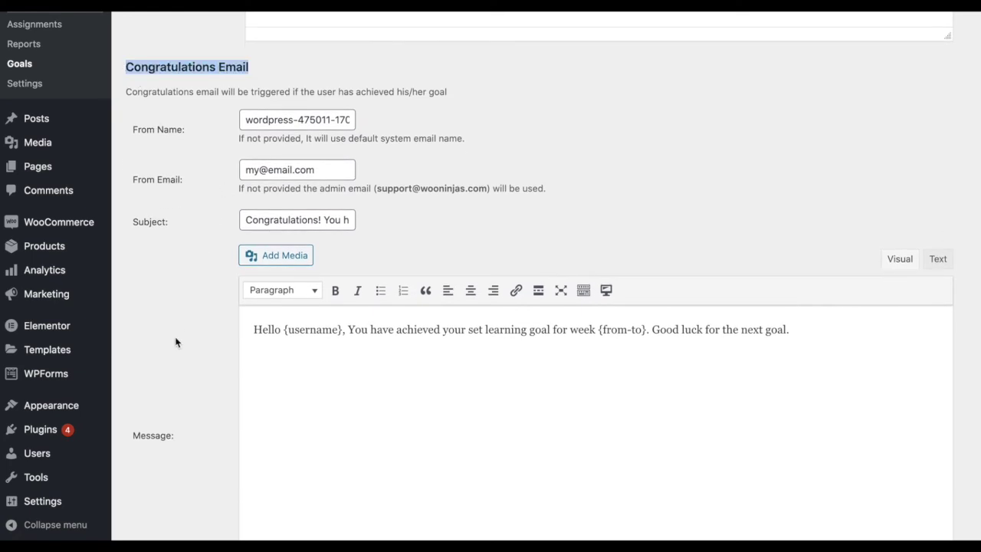
{"action": "scroll", "coordinate": [176, 342], "scroll_direction": "down", "scroll_amount": 1}
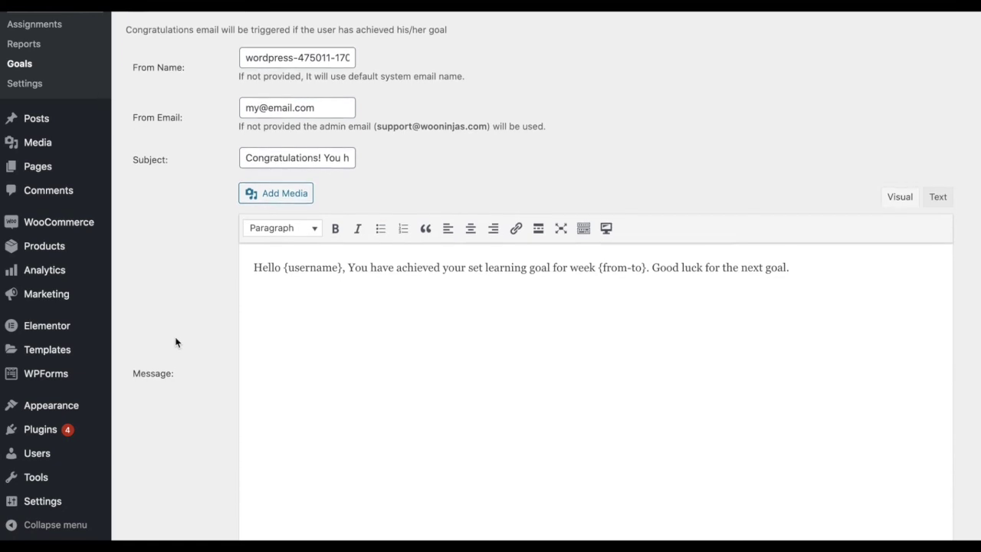
{"action": "scroll", "coordinate": [176, 342], "scroll_direction": "down", "scroll_amount": 2}
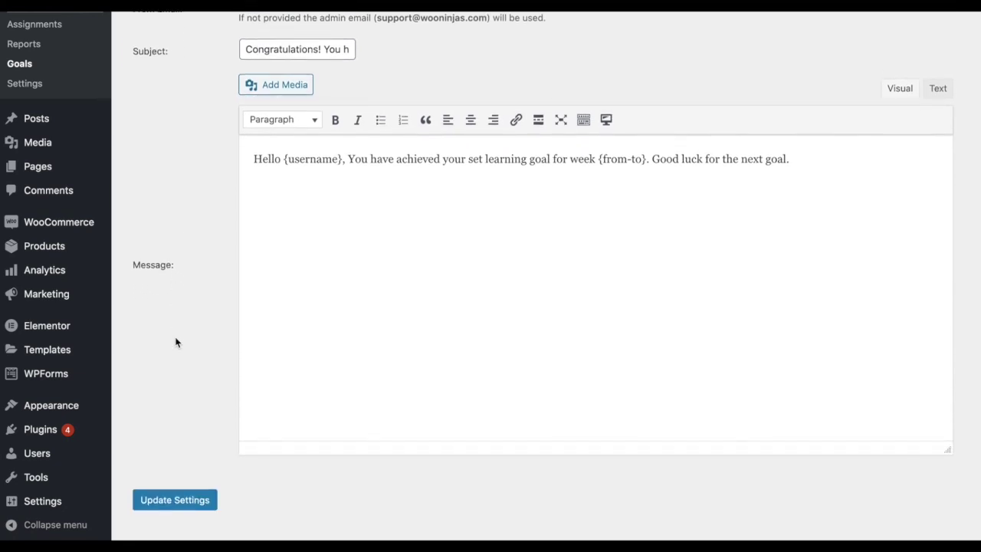